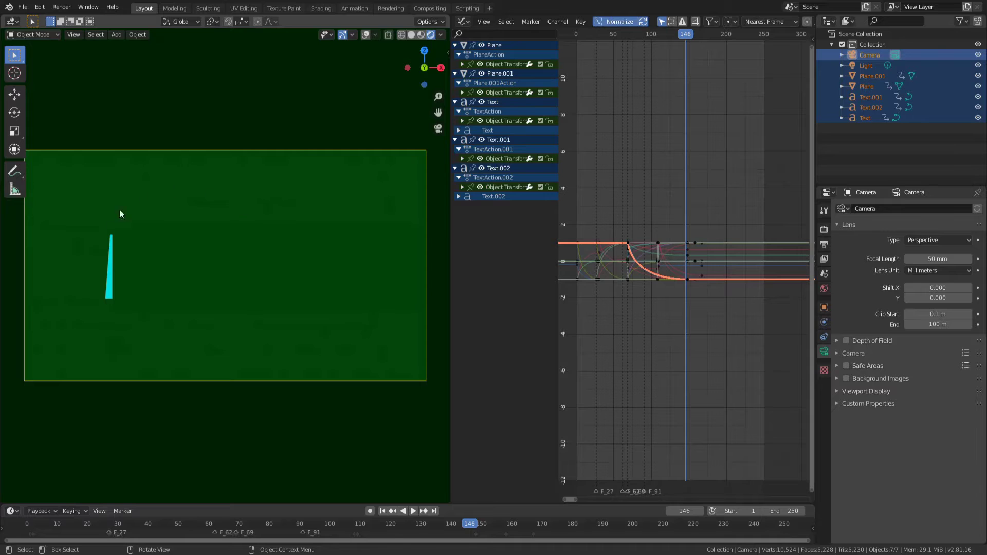
# - Play and scrub through the Like, Comment and Subscribe text animation to examine how the moving planes reveal the words
pyautogui.moveTo(289, 523); pyautogui.dragTo(210, 503)
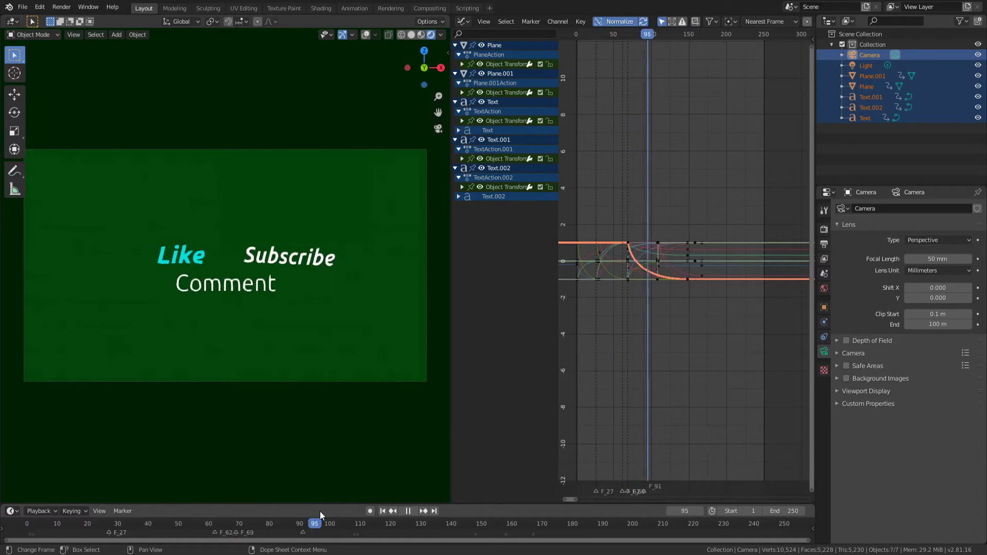
pyautogui.hotkey('shift', 'ctrl', 'space')
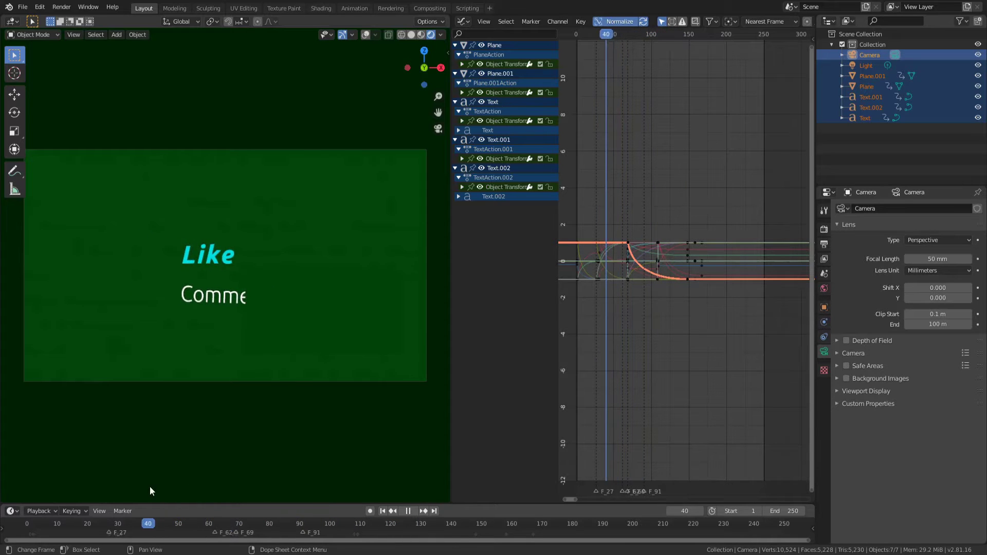
pyautogui.moveTo(183, 492); pyautogui.dragTo(436, 523)
pyautogui.press('space')
# - Enable the Transparent film option in the scene's render settings
pyautogui.click(824, 244)
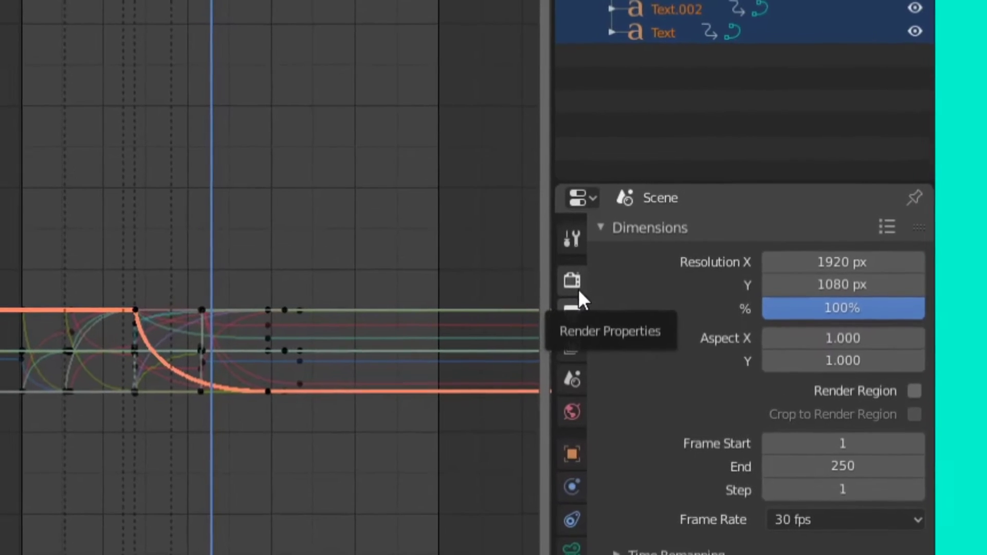
pyautogui.click(605, 280)
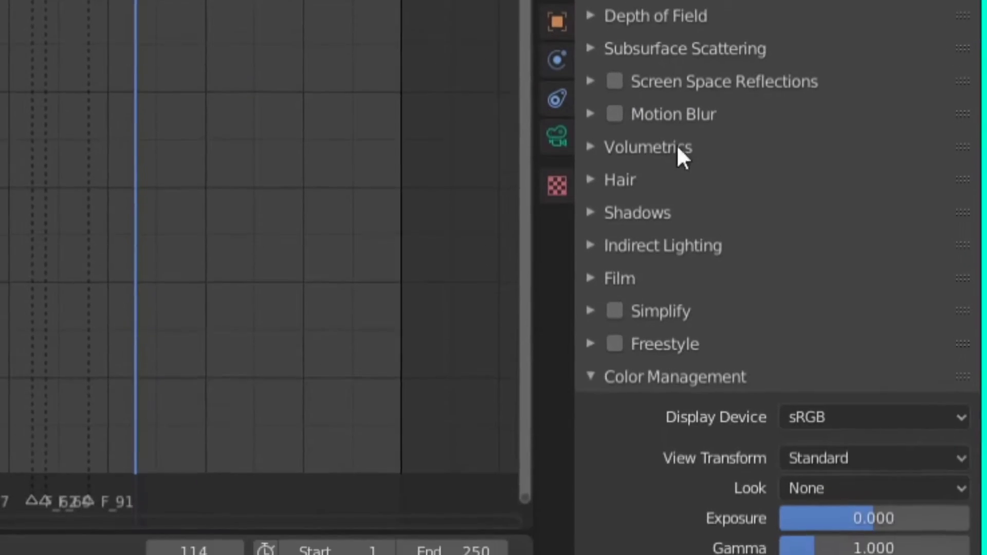
pyautogui.click(633, 280)
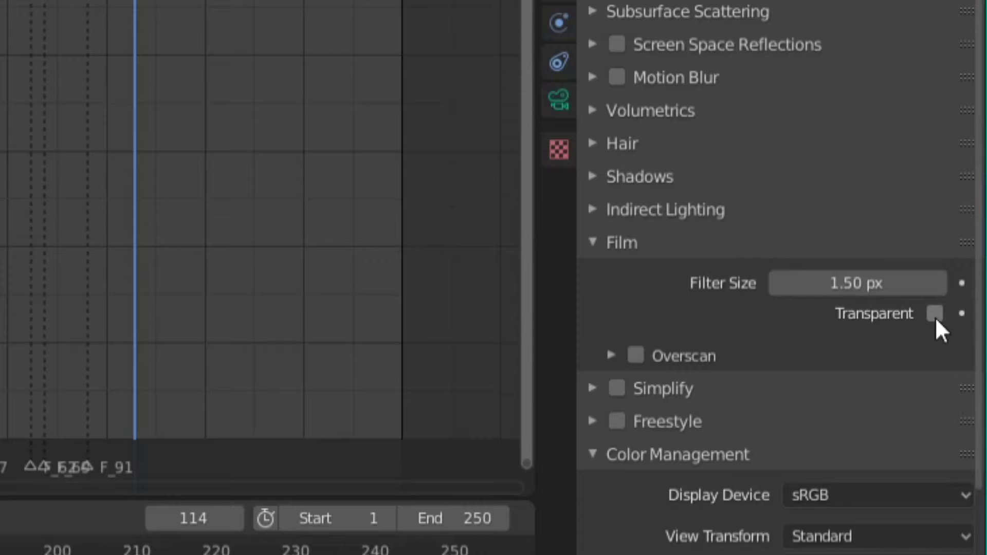
pyautogui.click(934, 314)
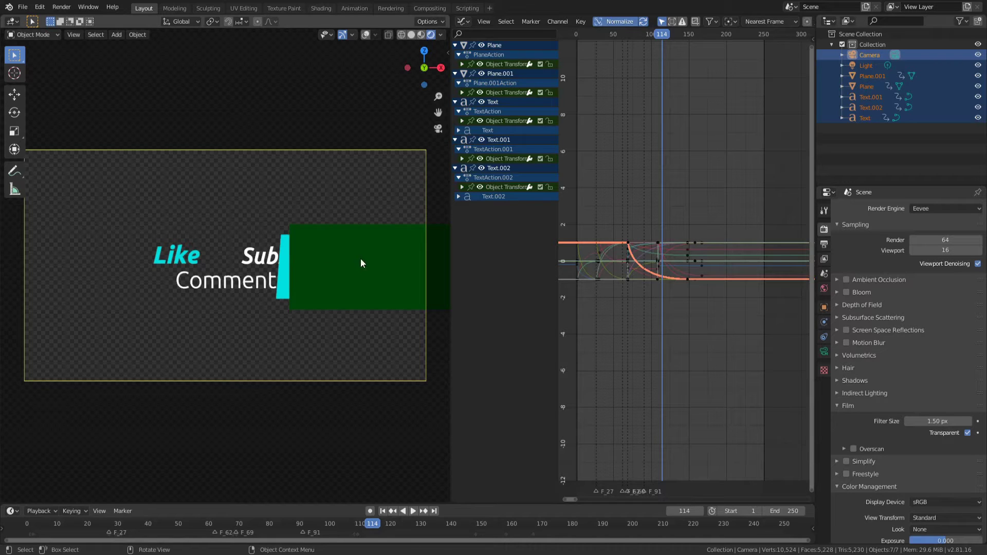
# - Show the viewport overlays and change the green masking plane's material surface to Holdout
pyautogui.click(325, 277)
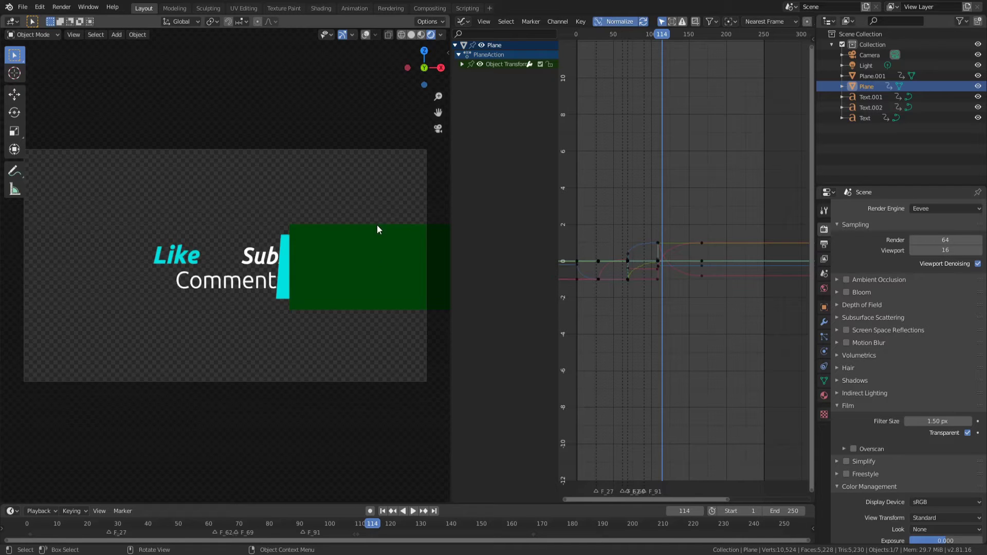
pyautogui.click(365, 34)
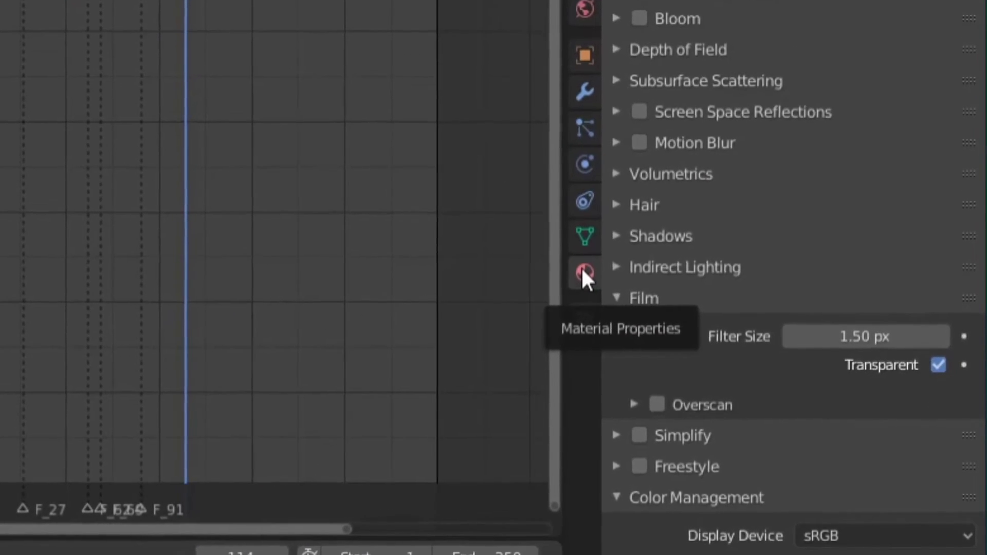
pyautogui.click(614, 289)
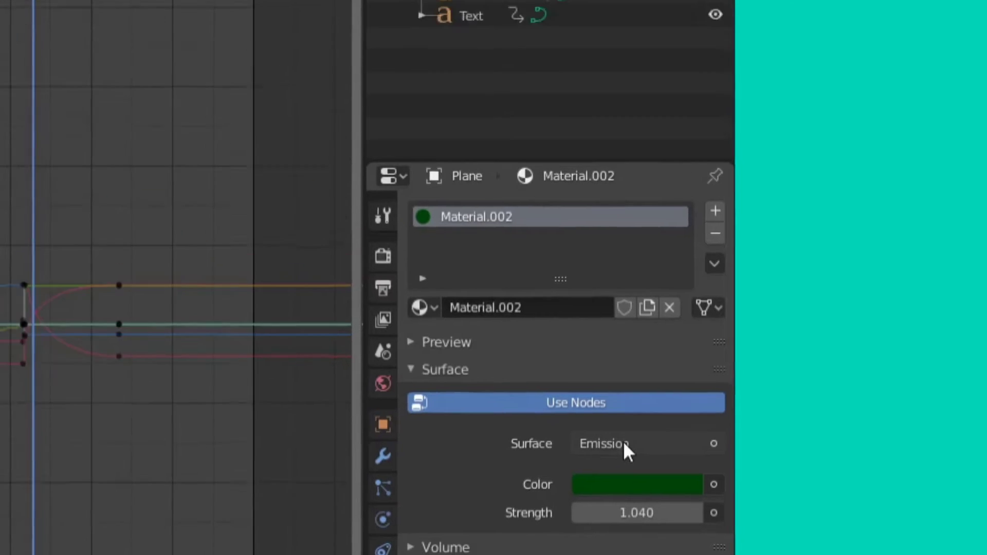
pyautogui.click(615, 355)
pyautogui.click(460, 262)
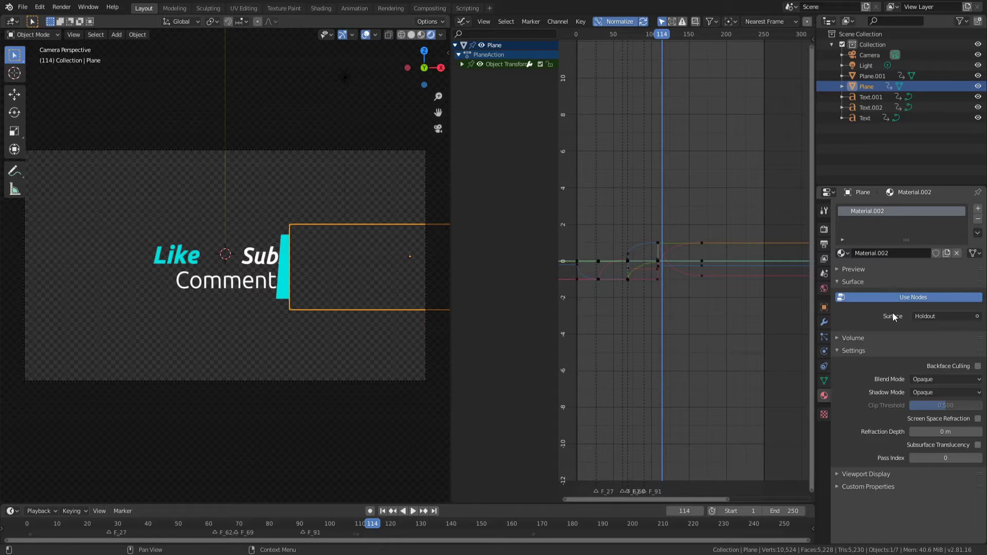
# - Try a Holdout surface on the cyan plane's material, undo it, and reselect the masking plane
pyautogui.click(286, 272)
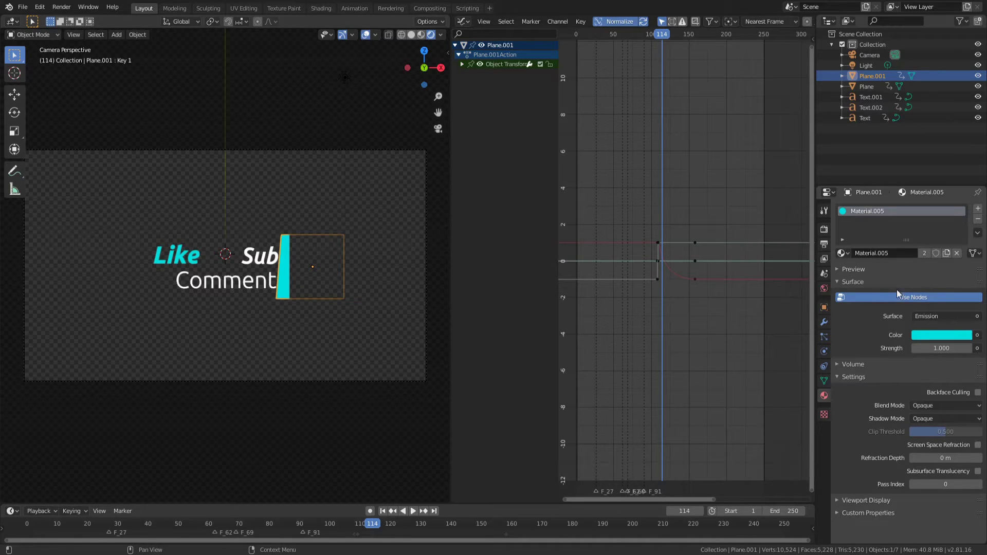
pyautogui.click(921, 315)
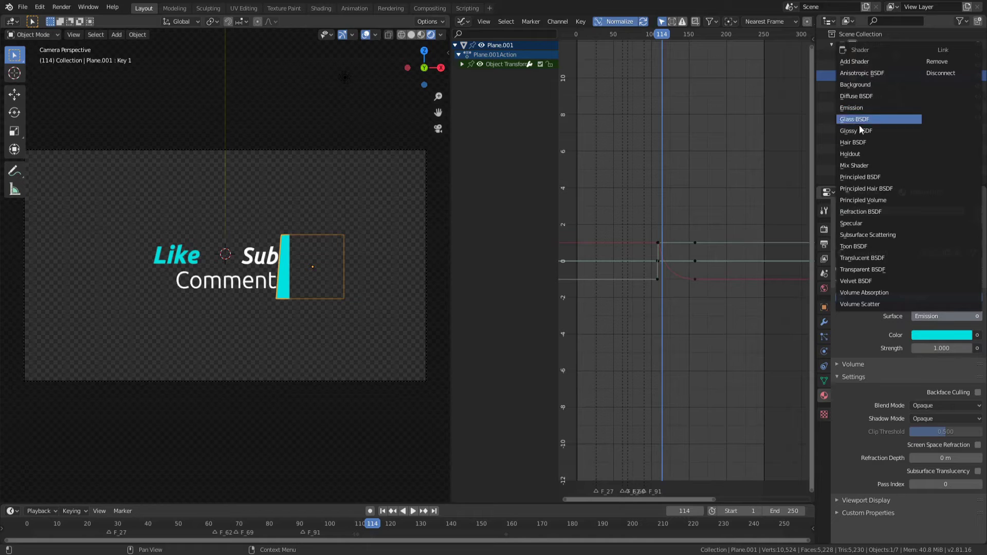
pyautogui.click(871, 154)
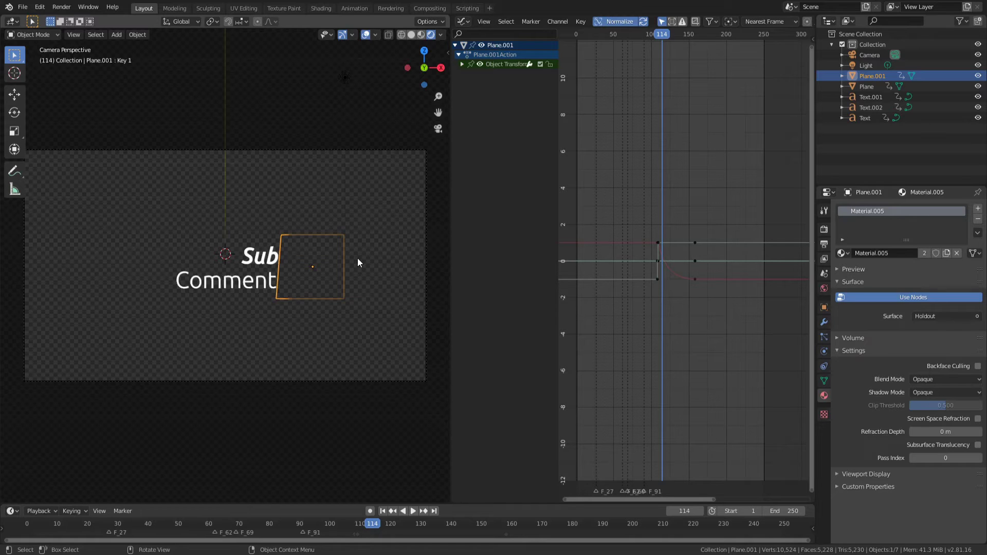
pyautogui.hotkey('ctrl', 'z')
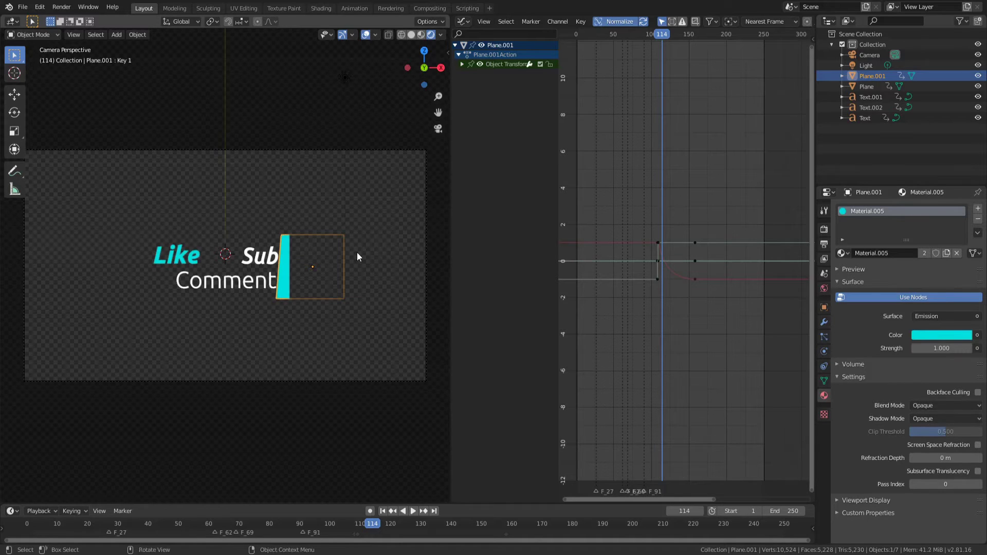
pyautogui.click(326, 262)
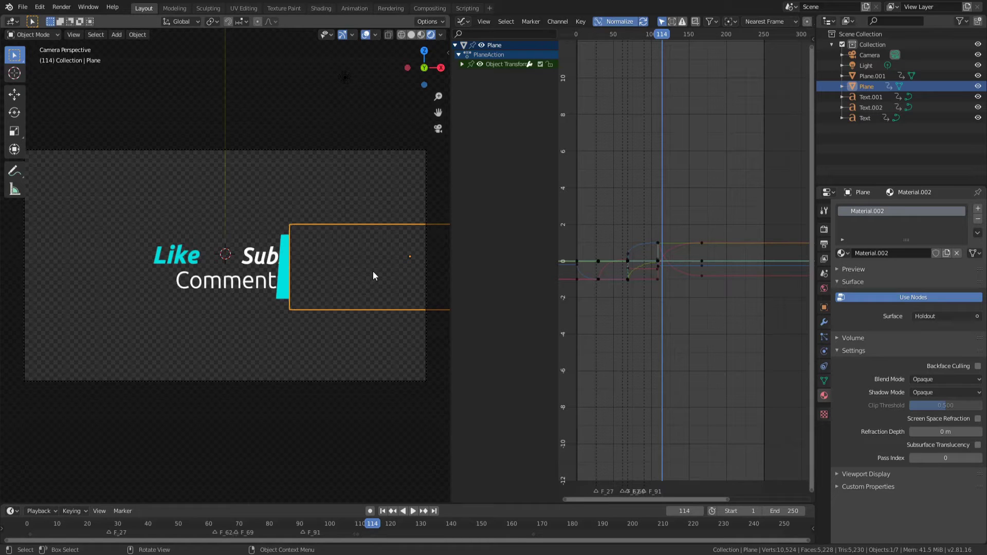
pyautogui.click(394, 354)
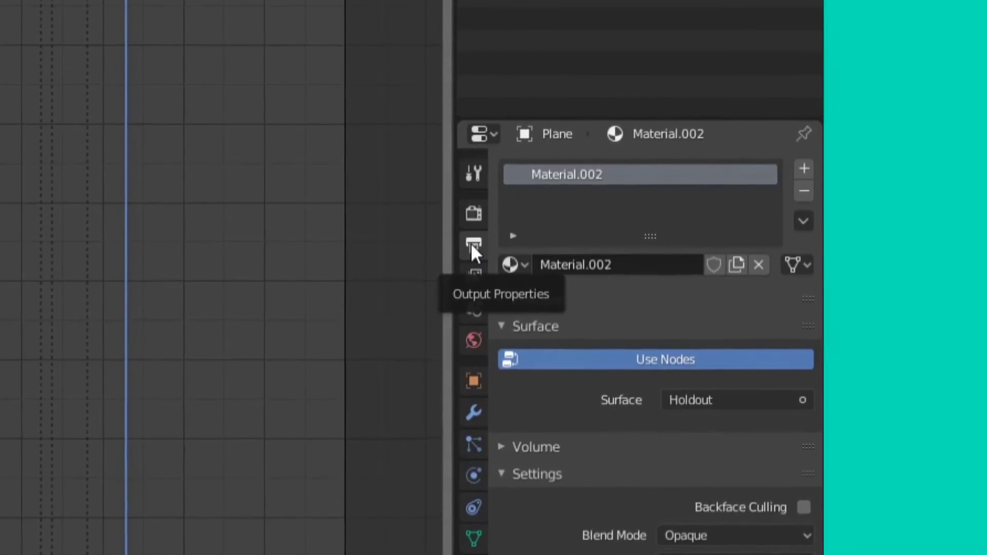
# - Set the render output file format to FFmpeg video
pyautogui.click(472, 245)
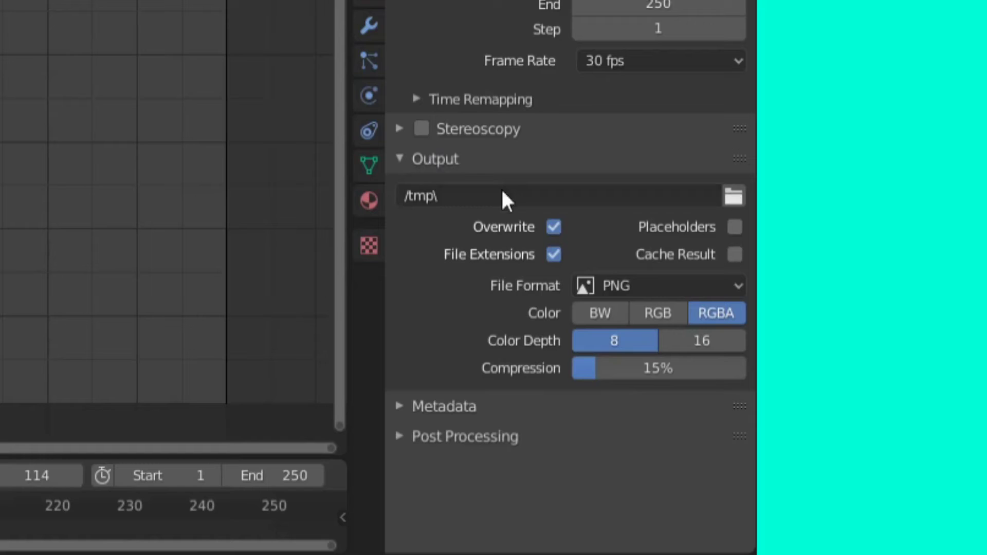
pyautogui.click(637, 286)
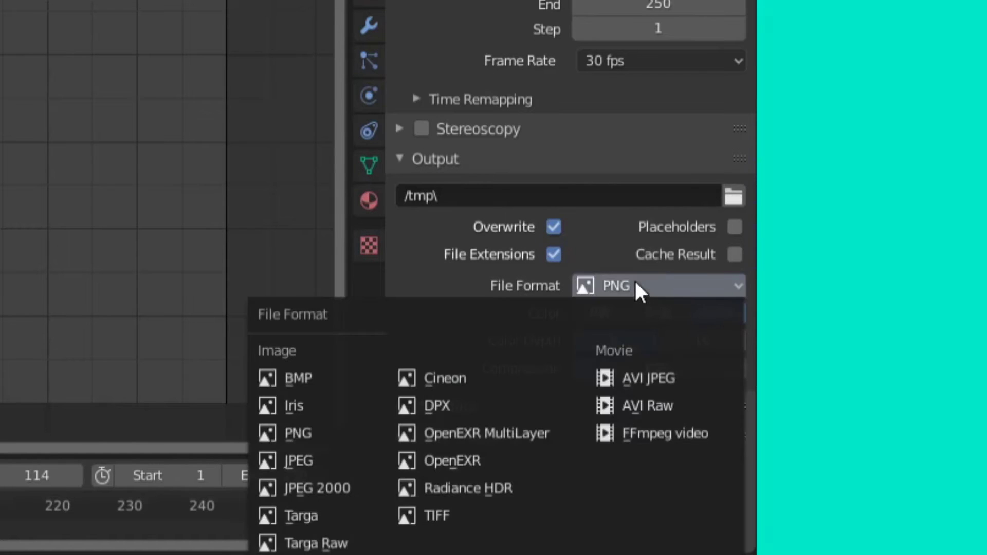
pyautogui.click(651, 433)
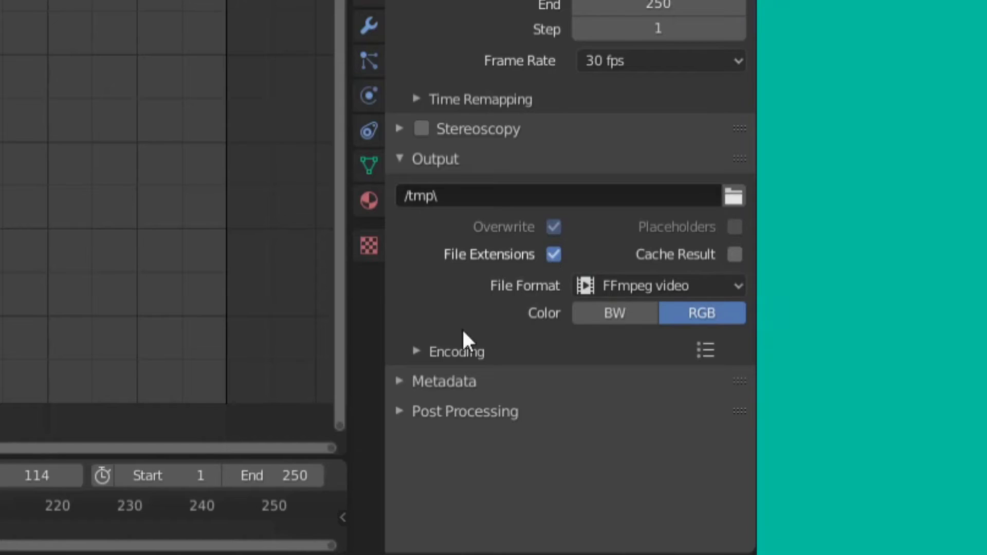
# - Set the encoding container to Quicktime and the video codec to QT rle / QT Animation
pyautogui.click(456, 357)
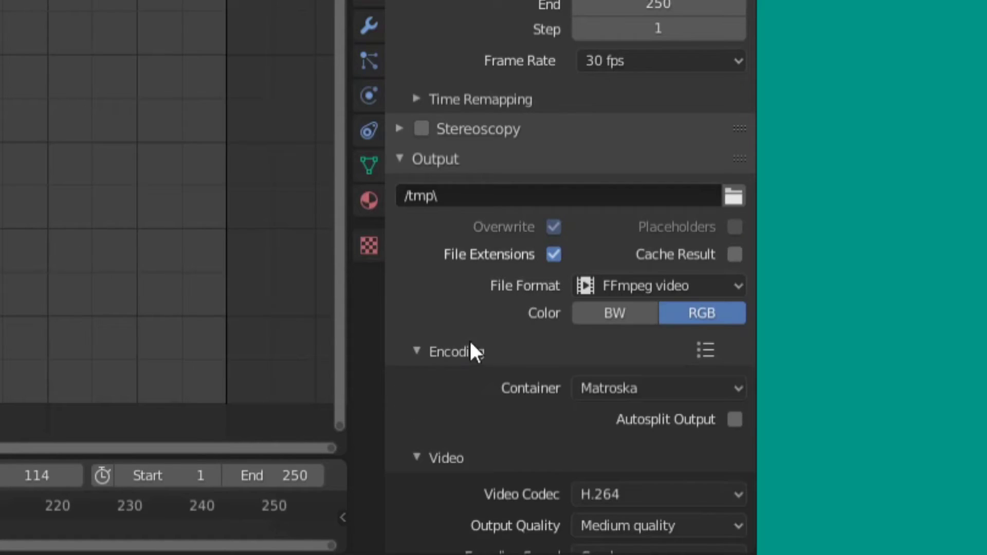
pyautogui.scroll(-5, 469, 348)
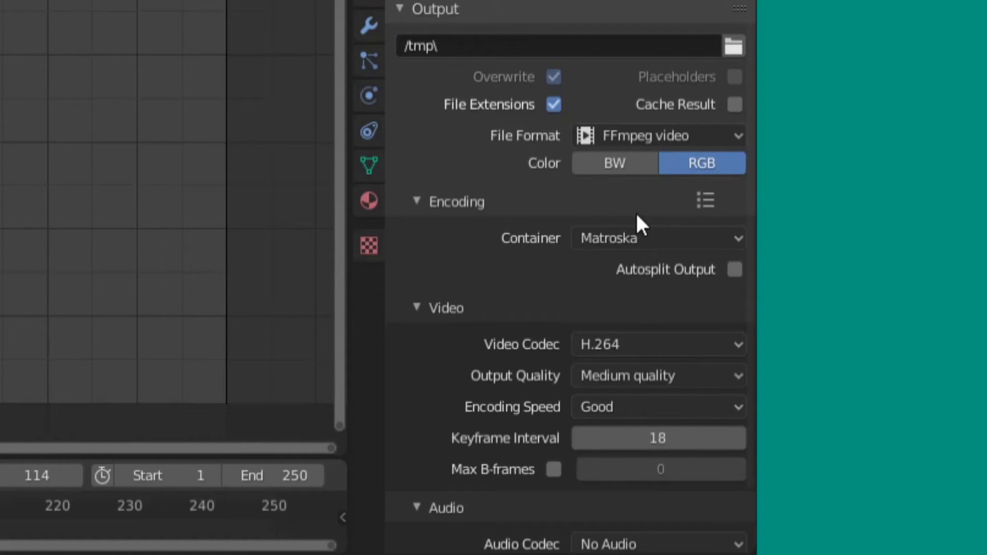
pyautogui.click(636, 229)
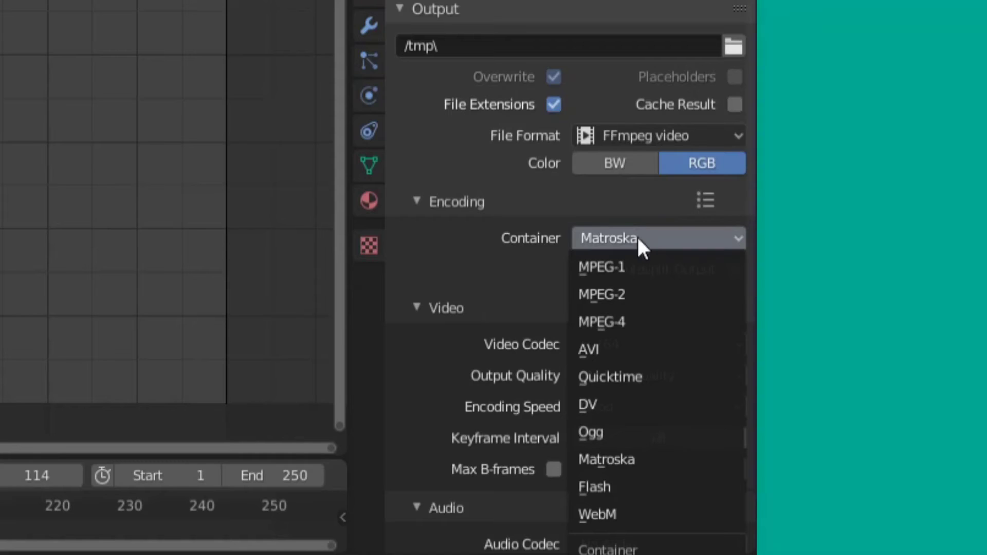
pyautogui.click(634, 378)
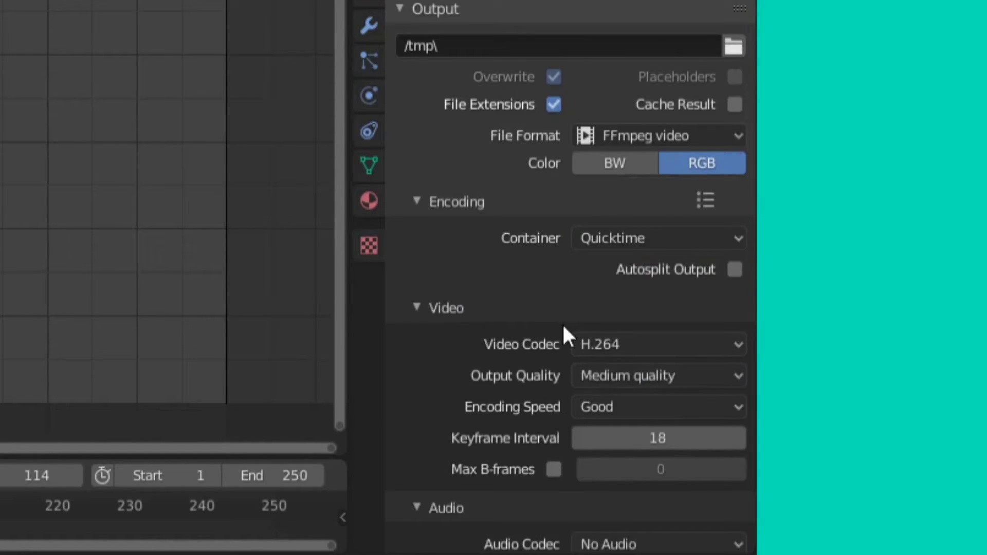
pyautogui.click(609, 344)
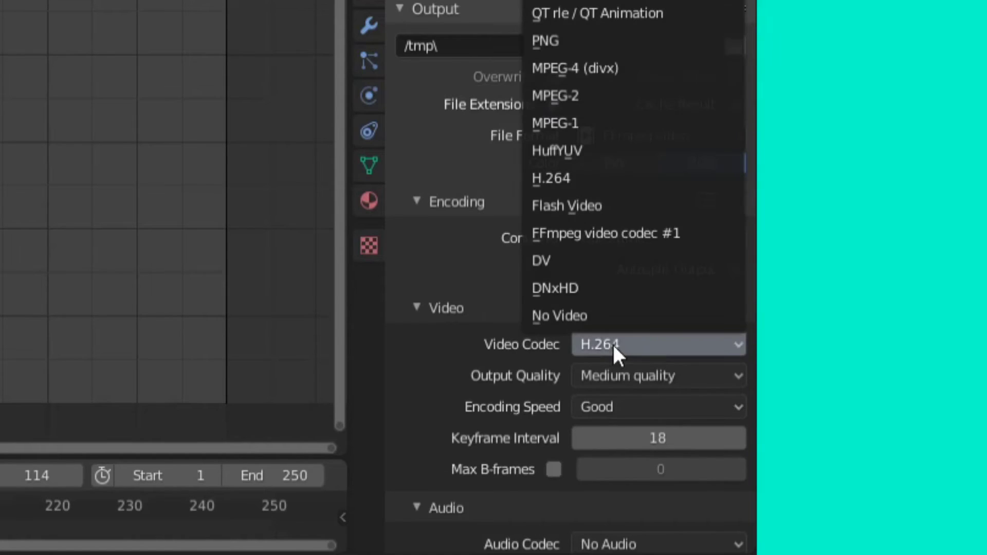
pyautogui.click(608, 15)
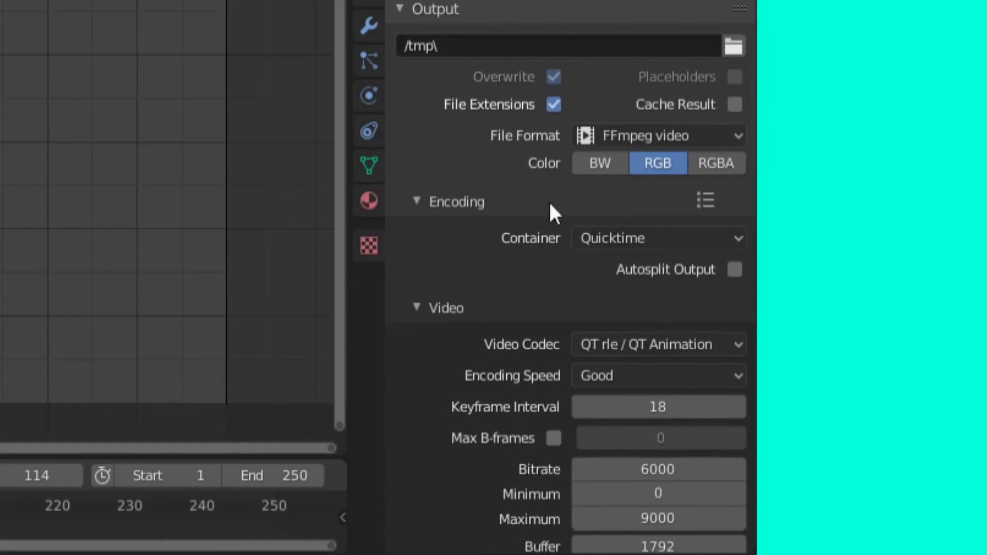
# - Set the audio codec to AAC and the output color mode to RGBA
pyautogui.scroll(-6, 539, 216)
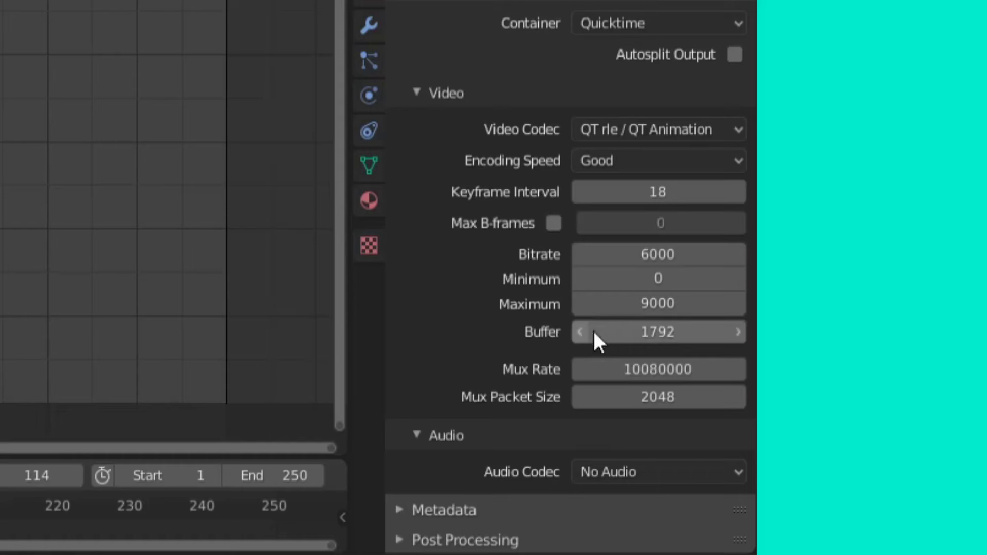
pyautogui.click(600, 481)
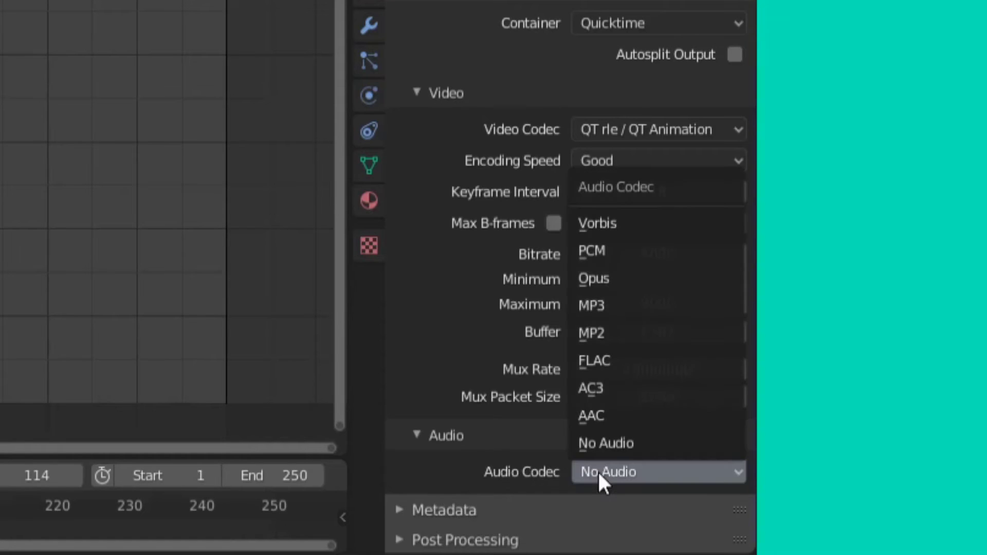
pyautogui.click(604, 417)
pyautogui.scroll(-3, 546, 350)
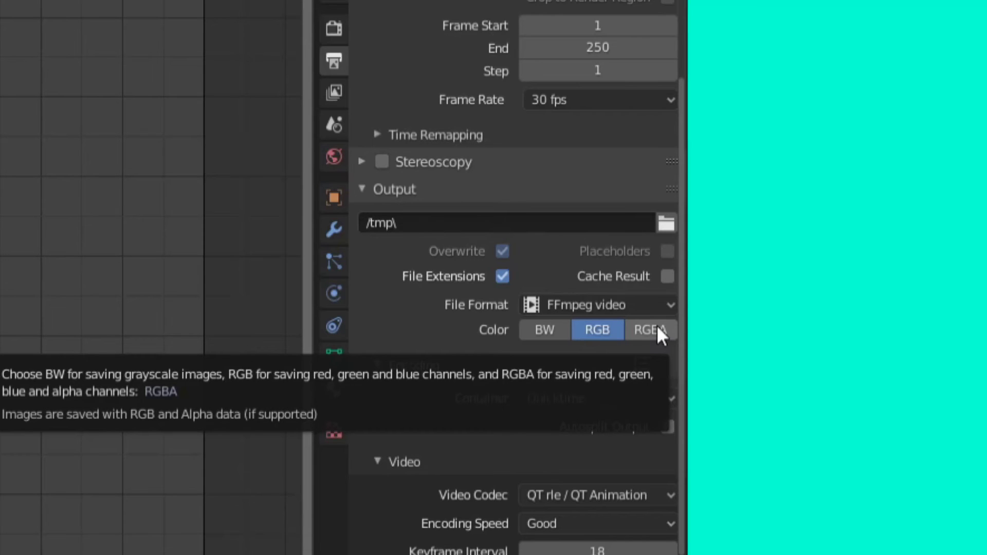
pyautogui.click(657, 331)
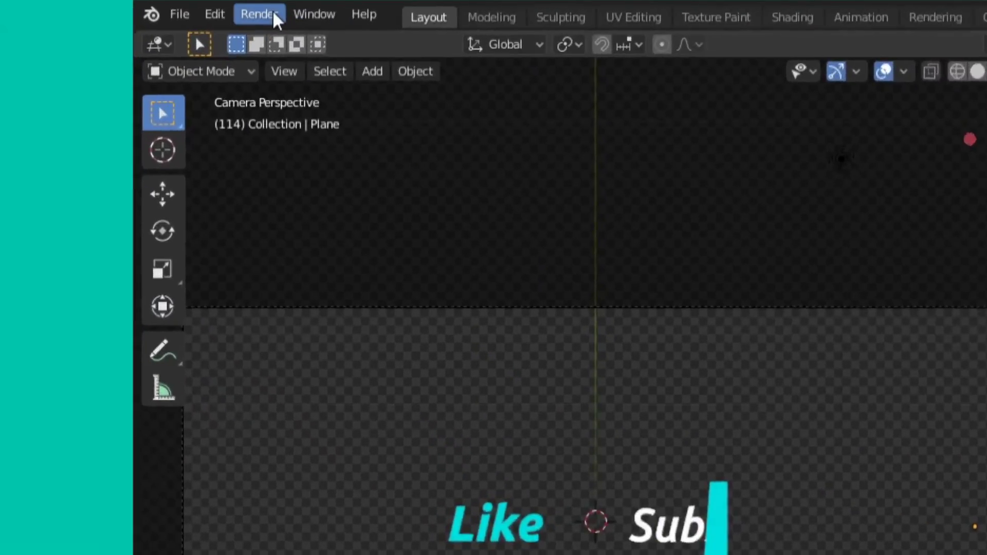
# - Play and scrub the animation, stopping at frame 111 where the full word Subscribe is revealed
pyautogui.click(268, 15)
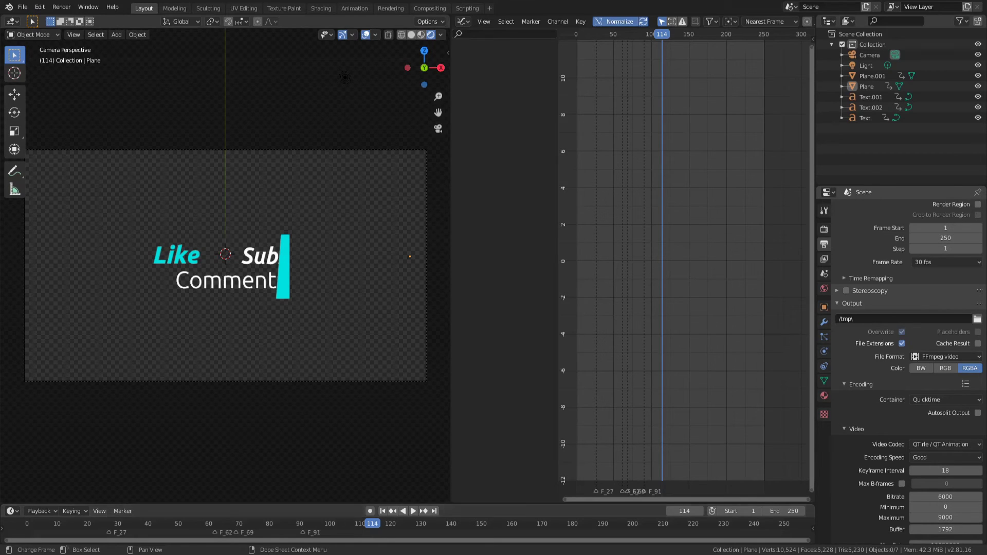
pyautogui.press('space')
pyautogui.moveTo(391, 528); pyautogui.dragTo(362, 528)
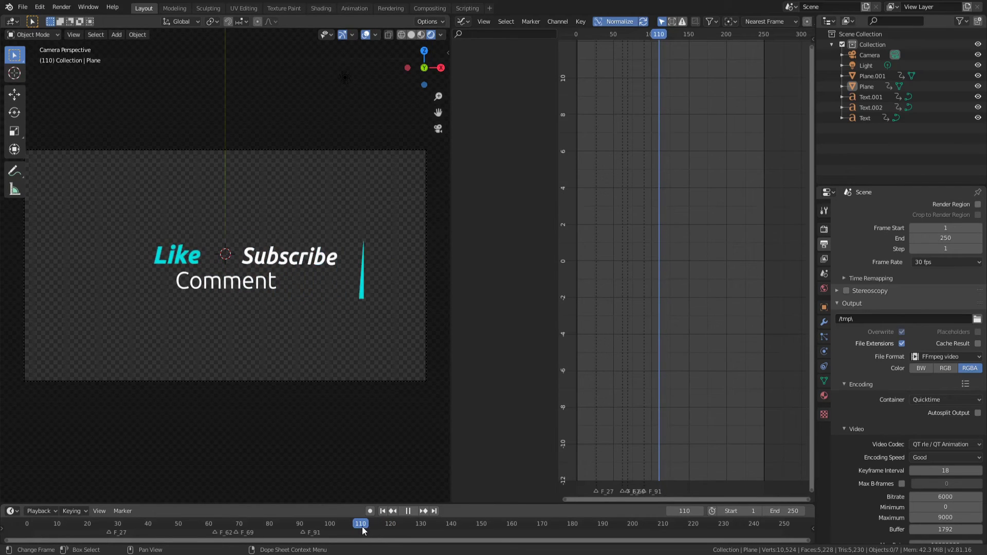
pyautogui.press('space')
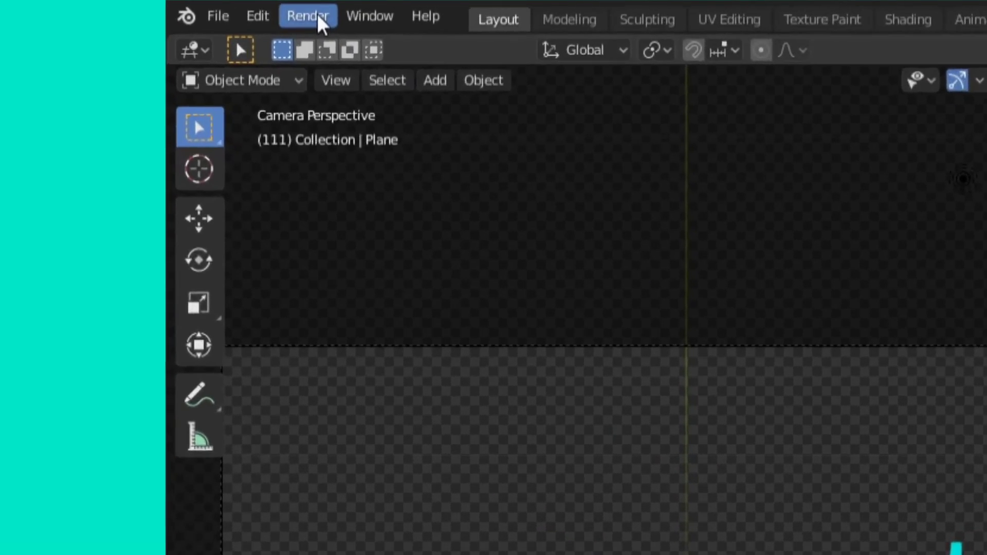
# - Render the current frame as a still image and open the file commands for the render result
pyautogui.click(61, 7)
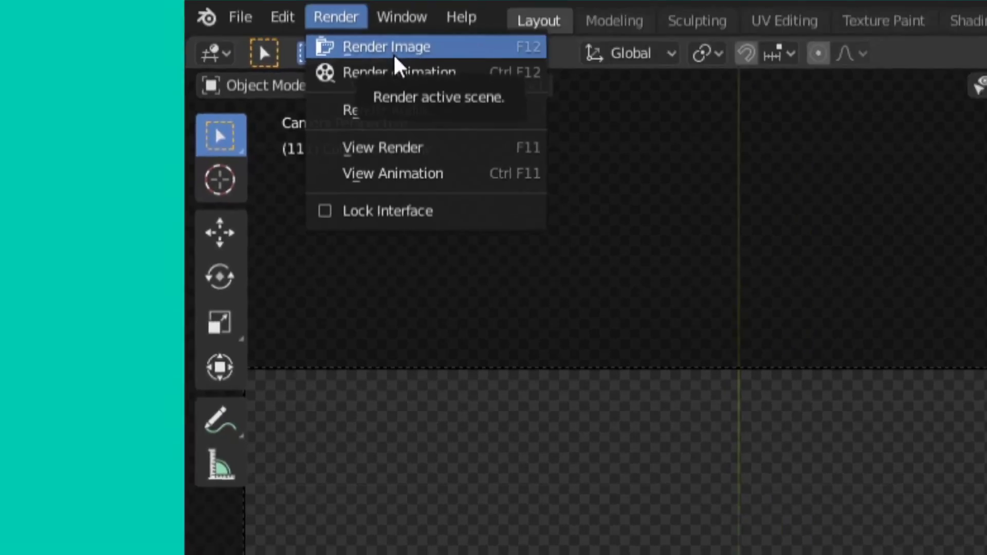
pyautogui.click(437, 51)
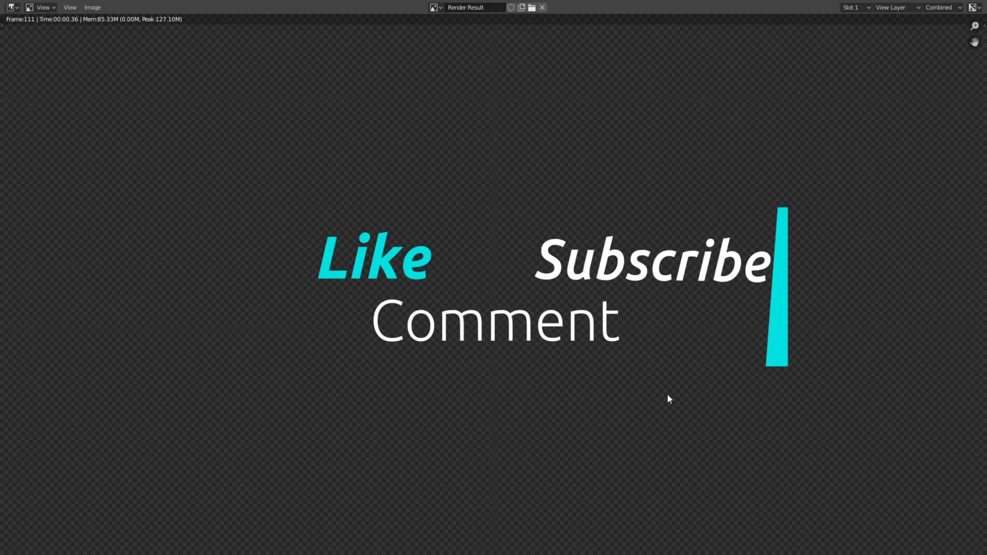
pyautogui.scroll(-1, 668, 393)
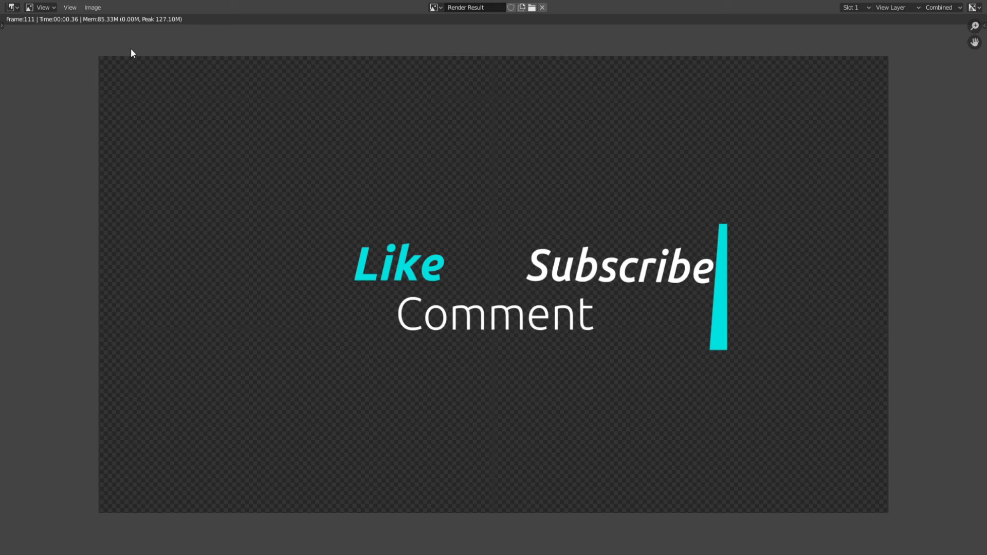
pyautogui.click(90, 7)
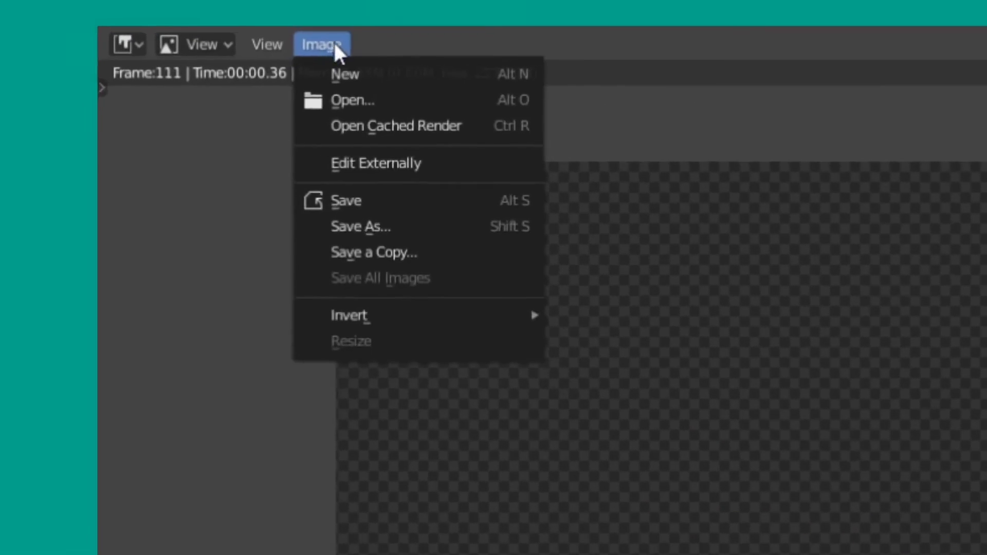